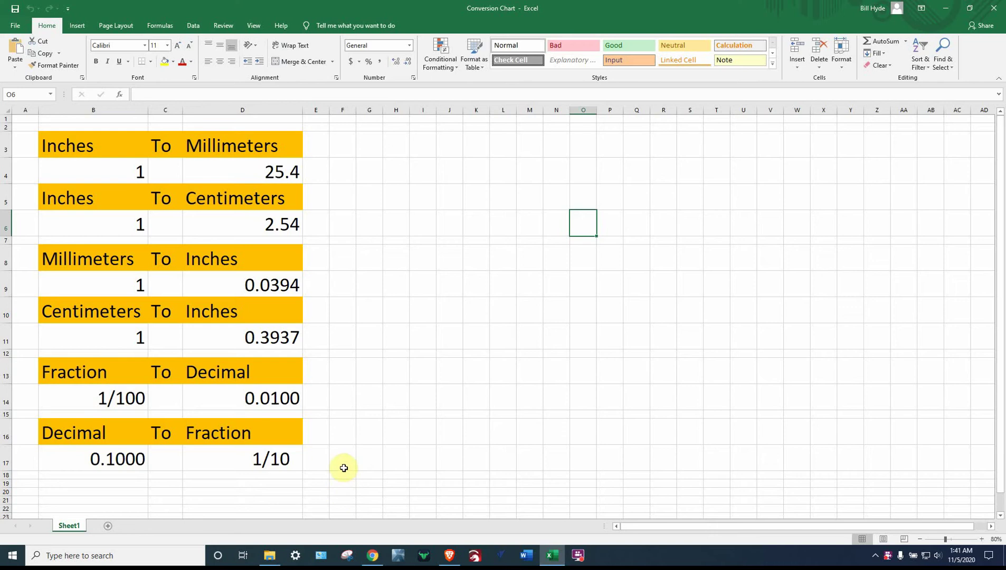
Look through the input cells of the inches, millimeters, centimeters and fraction conversions in column B
{"action": "left_click", "coordinate": [82, 164]}
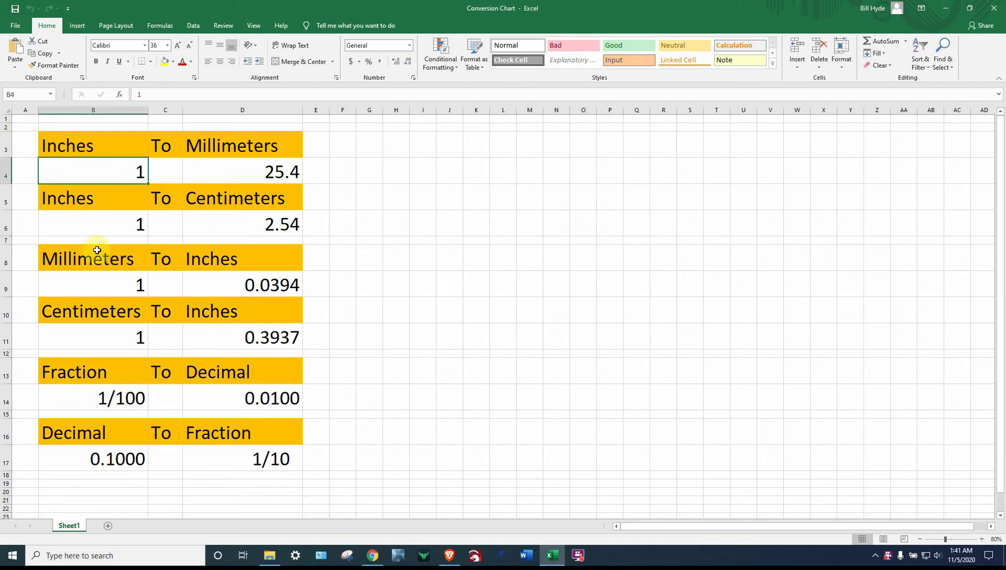
{"action": "left_click", "coordinate": [105, 227]}
{"action": "left_click", "coordinate": [99, 285]}
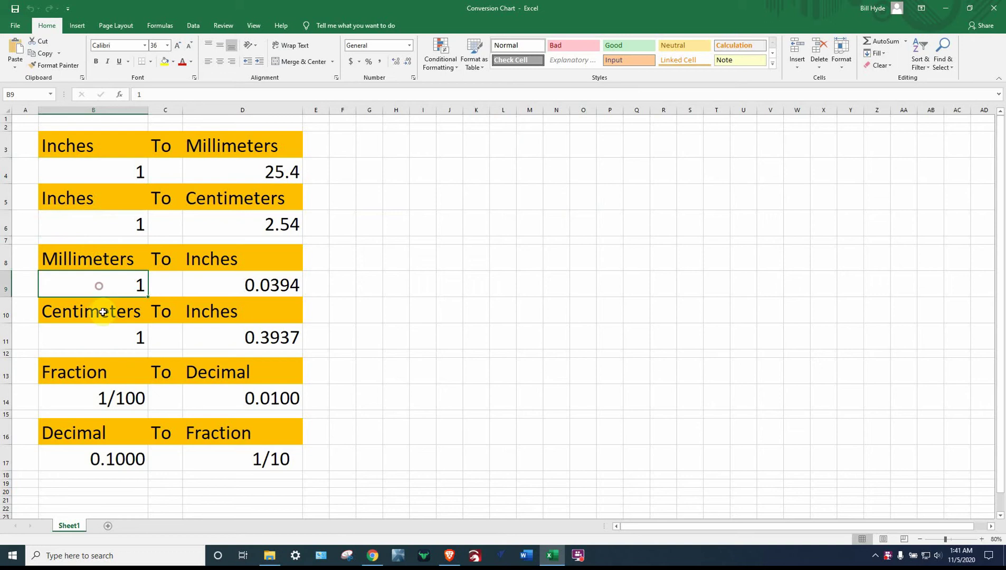
{"action": "left_click", "coordinate": [99, 344]}
{"action": "left_click", "coordinate": [97, 413]}
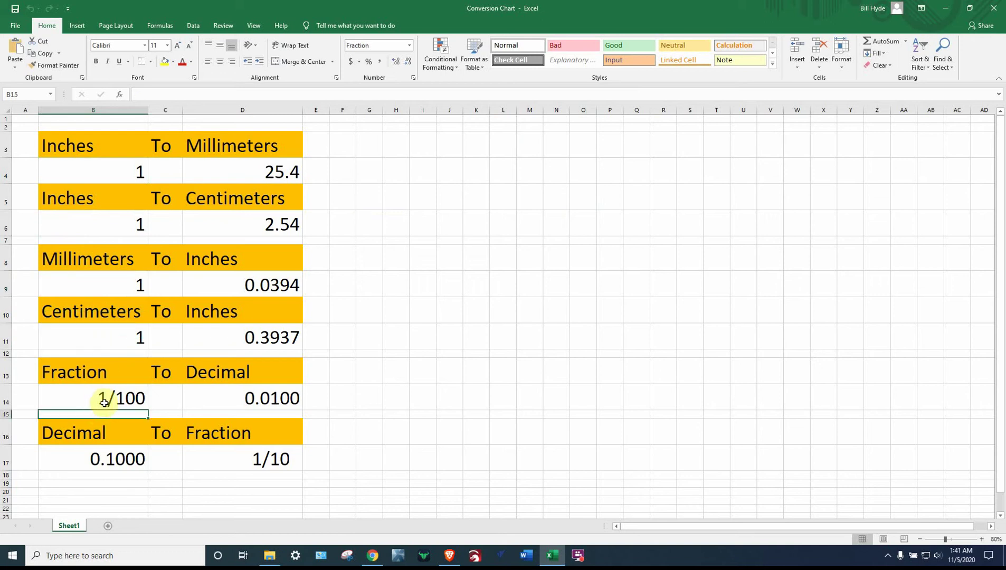
{"action": "left_click", "coordinate": [106, 400]}
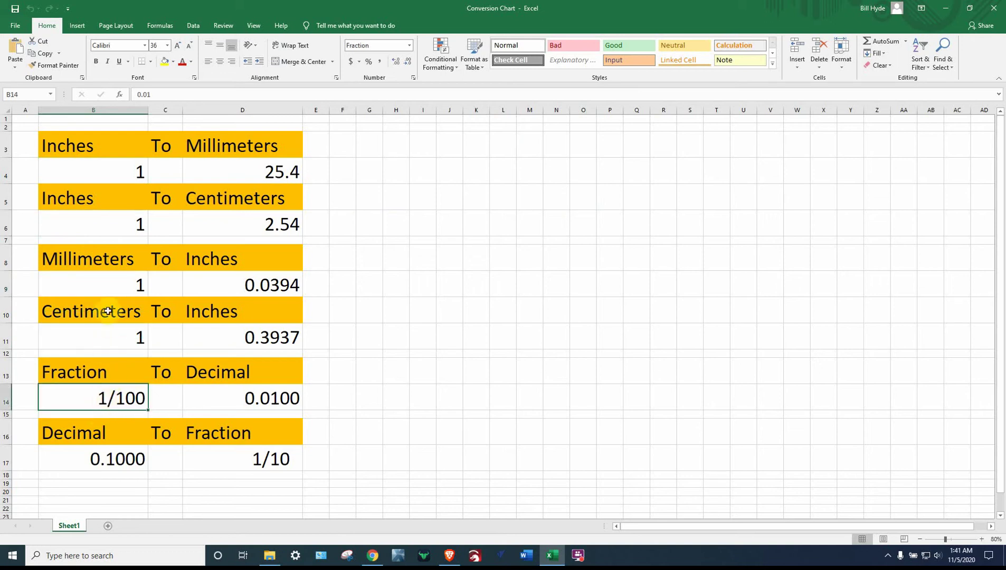
Check the number format assigned to each input cell: B4, B6, B9, B11, B14 and B17
{"action": "left_click", "coordinate": [110, 200]}
{"action": "left_click", "coordinate": [123, 167]}
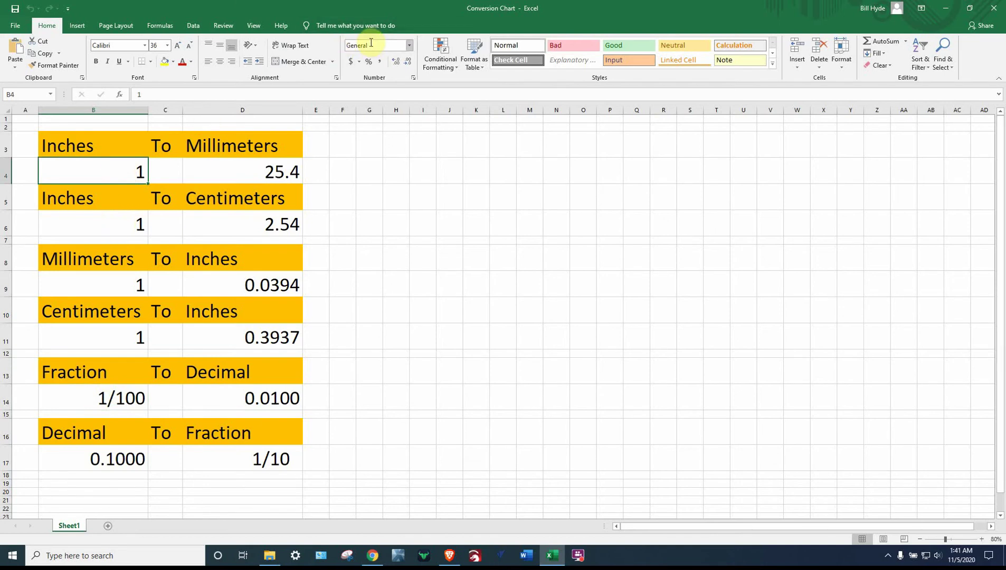
{"action": "left_click", "coordinate": [135, 226]}
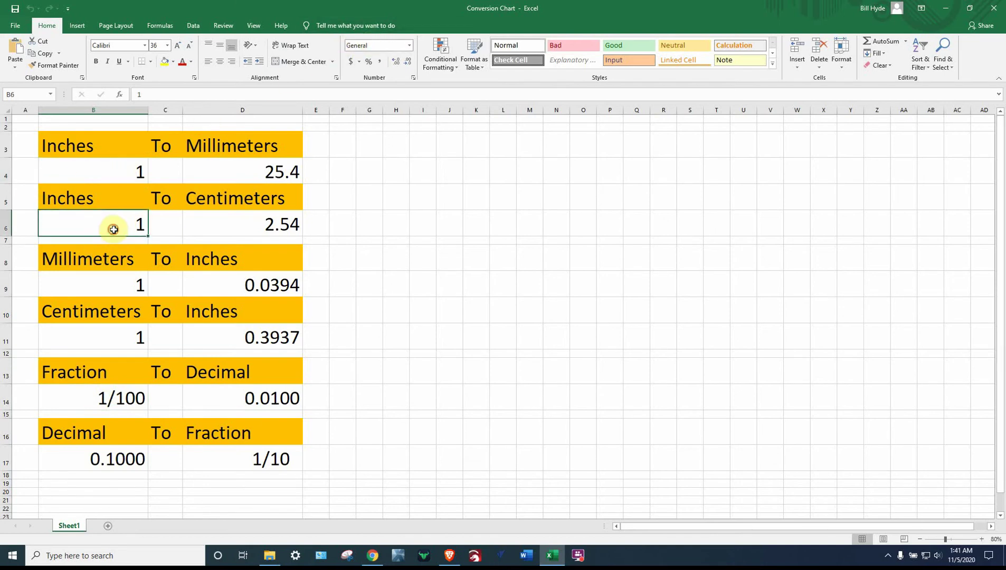
{"action": "left_click", "coordinate": [122, 283]}
{"action": "left_click", "coordinate": [99, 335]}
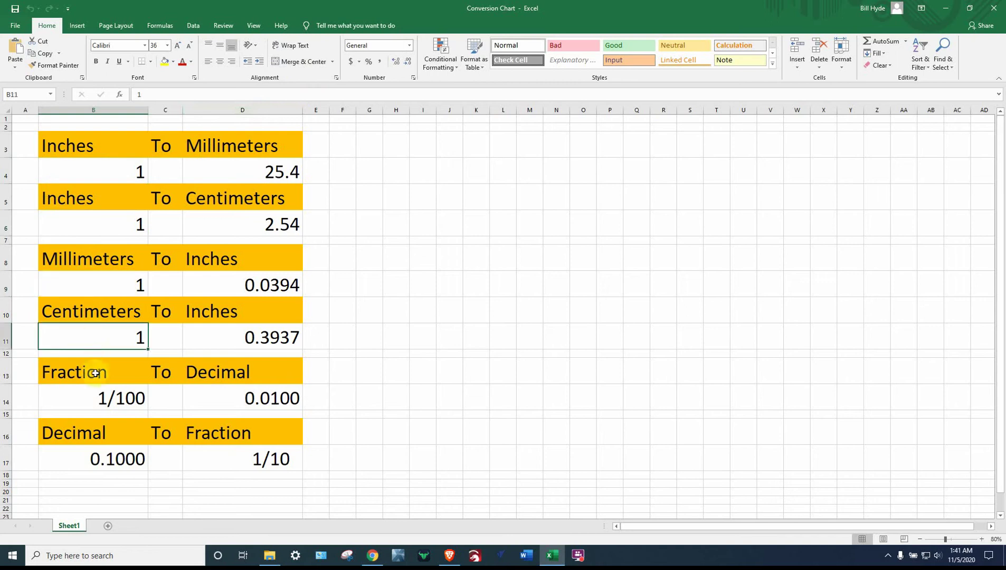
{"action": "left_click", "coordinate": [96, 399]}
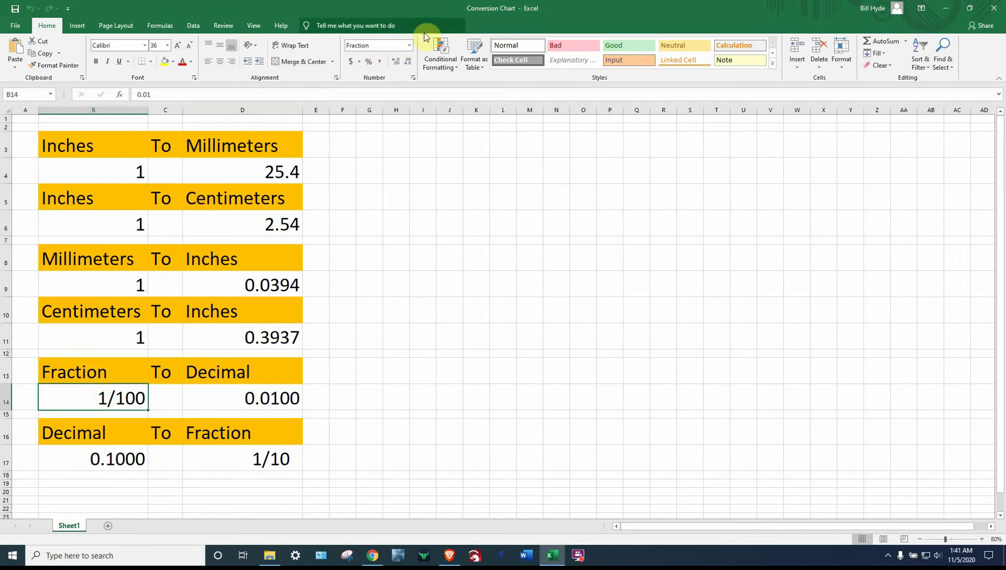
{"action": "left_click", "coordinate": [409, 45]}
{"action": "left_click", "coordinate": [408, 45]}
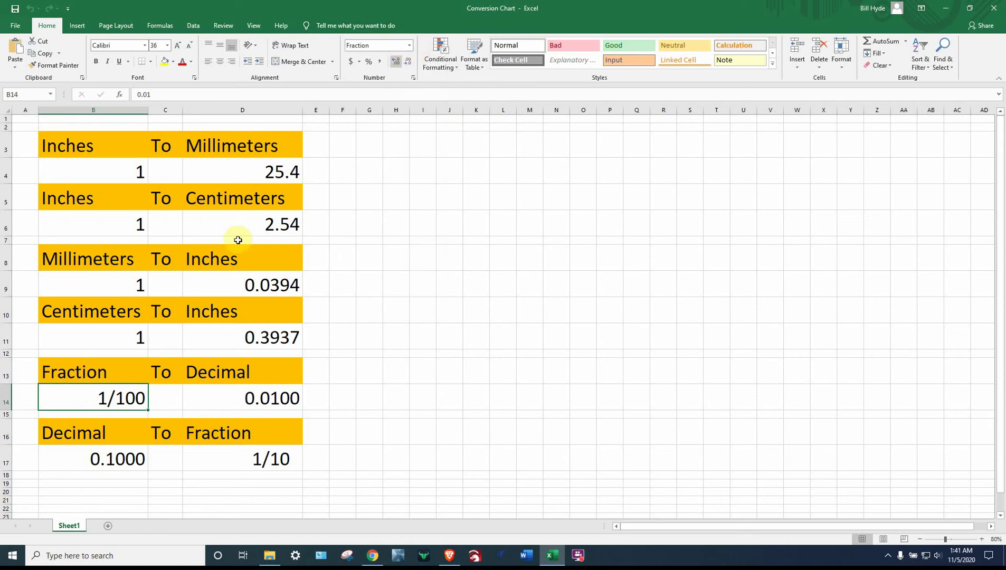
{"action": "left_click", "coordinate": [102, 465]}
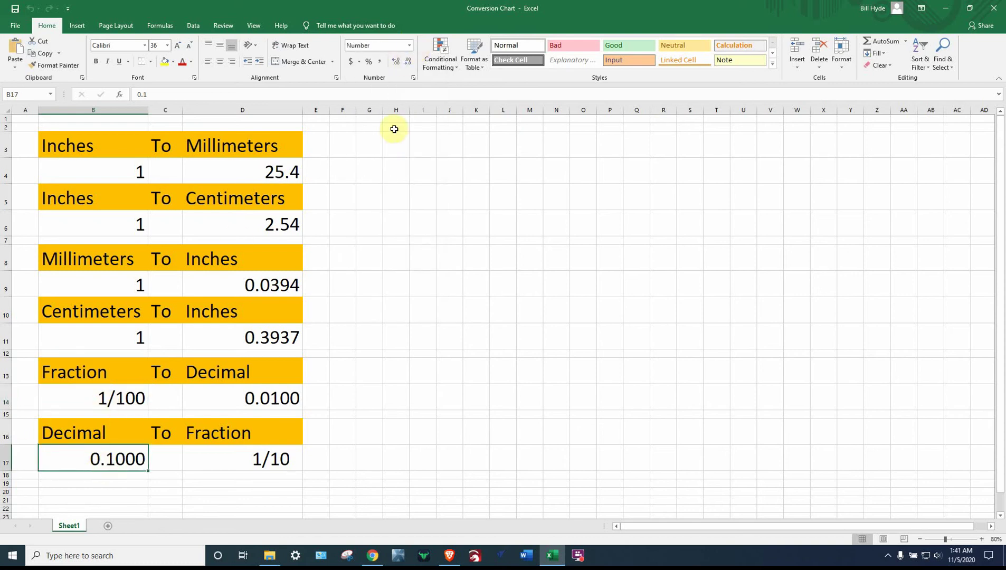
Apply the Number format with 4 decimal places to the decimal input cell B17
{"action": "right_click", "coordinate": [75, 457]}
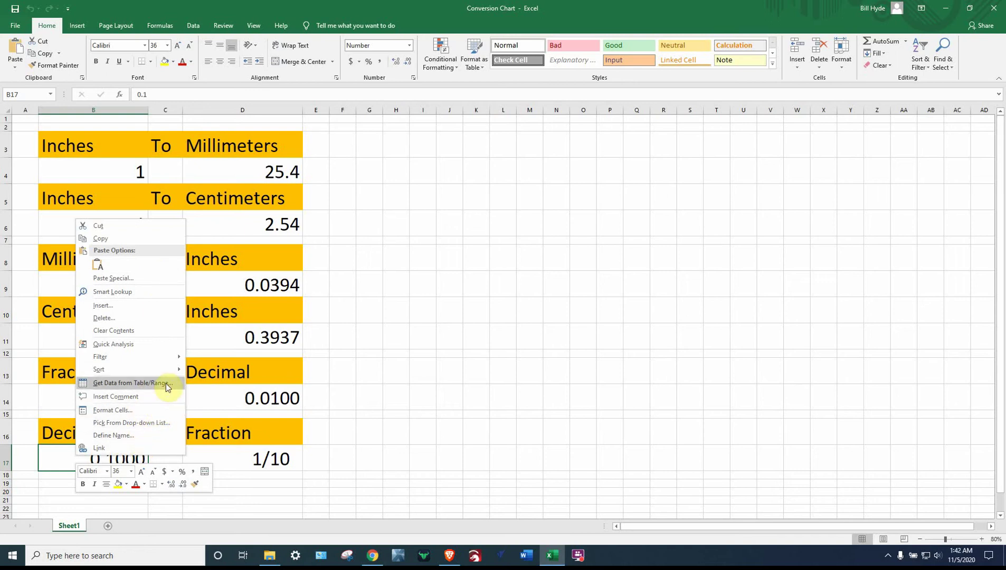
{"action": "left_click", "coordinate": [395, 78]}
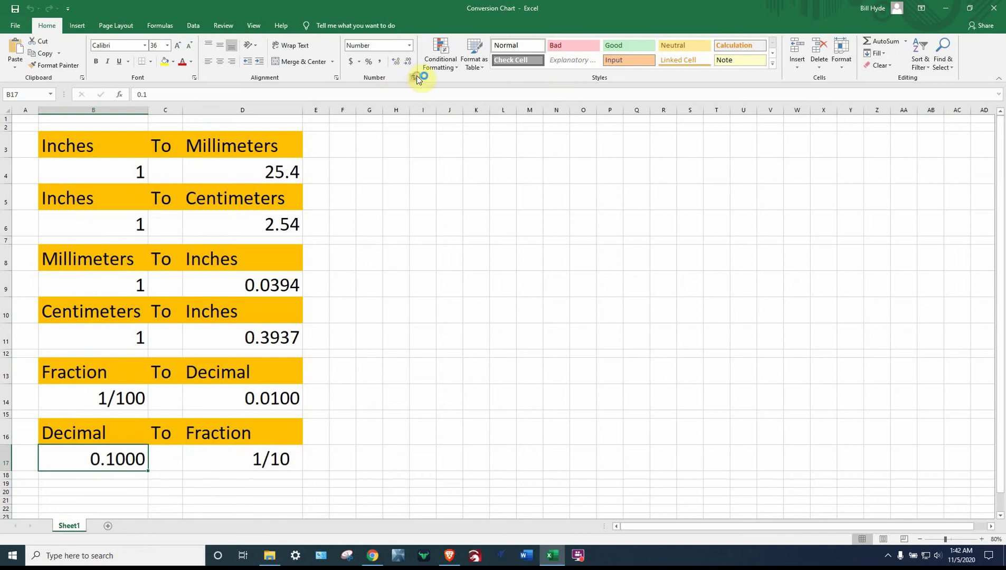
{"action": "left_click", "coordinate": [414, 77]}
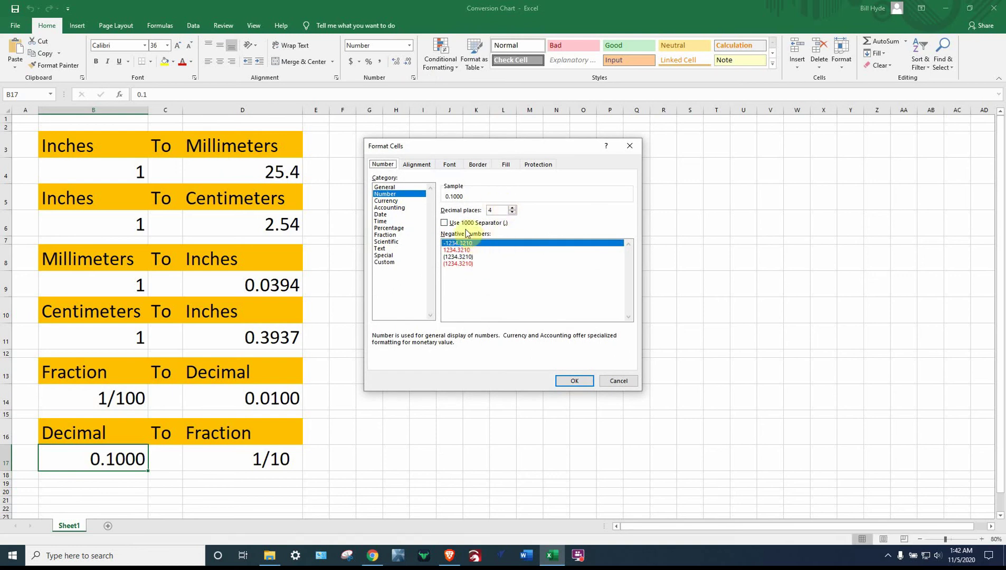
{"action": "left_click", "coordinate": [503, 212]}
{"action": "left_click", "coordinate": [571, 381]}
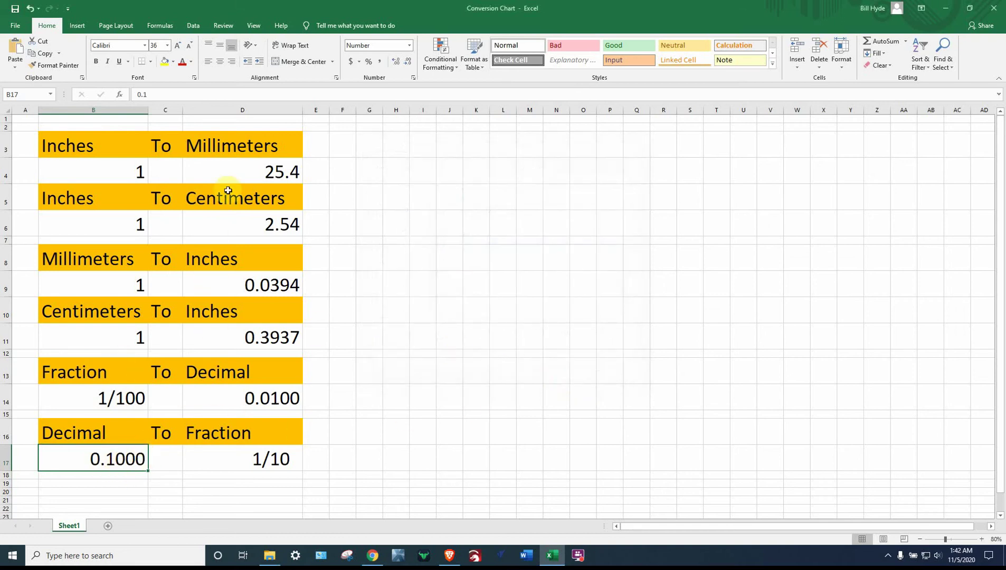
Examine the inches-to-millimeters formula in D4 and the input cell B4 it refers to
{"action": "left_click", "coordinate": [225, 166]}
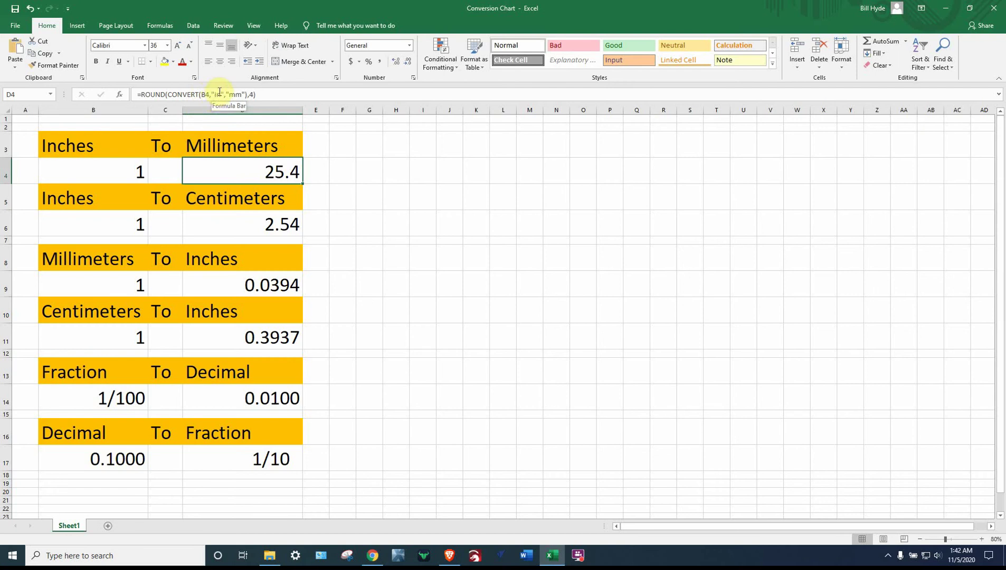
{"action": "left_click", "coordinate": [112, 171]}
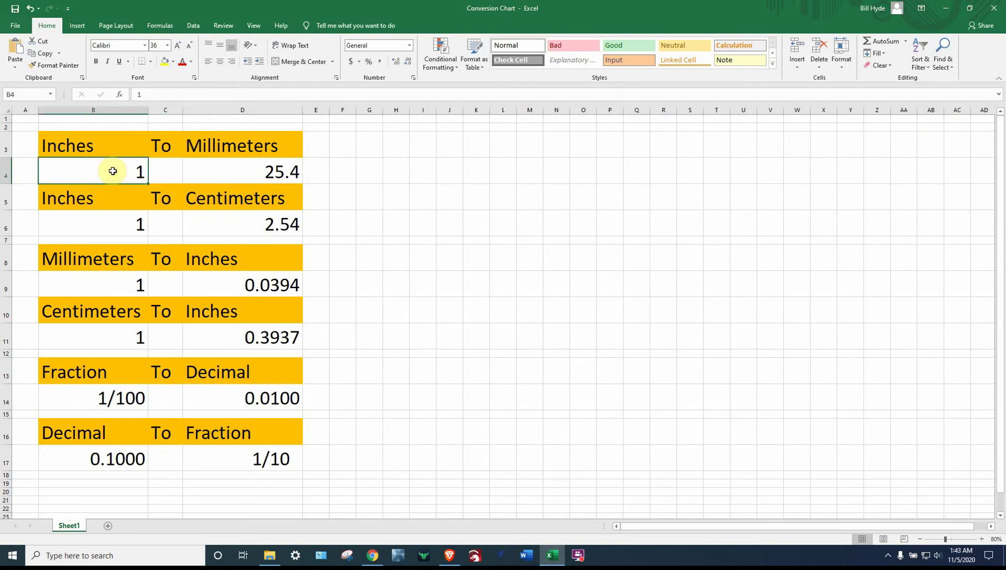
{"action": "left_click", "coordinate": [226, 168]}
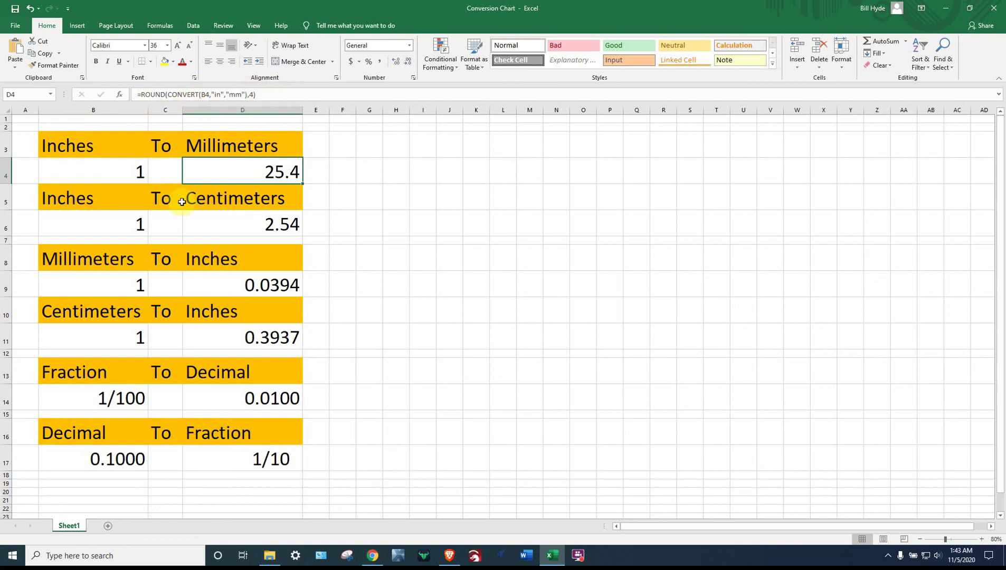
Test the inches-to-millimeters conversion with 5 in B4, and set the input back to 1
{"action": "left_click", "coordinate": [119, 175]}
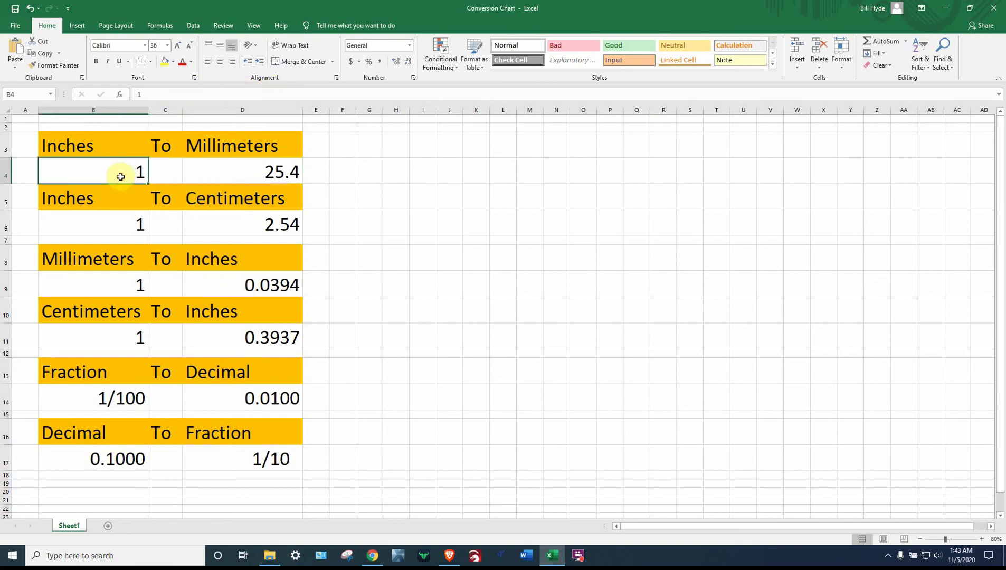
{"action": "type", "text": "5"}
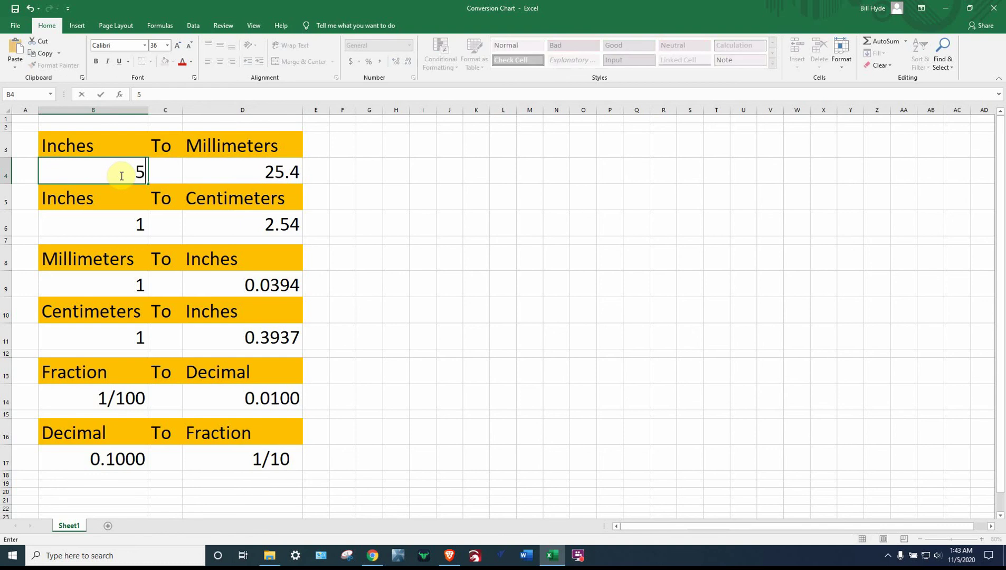
{"action": "key", "text": "Return"}
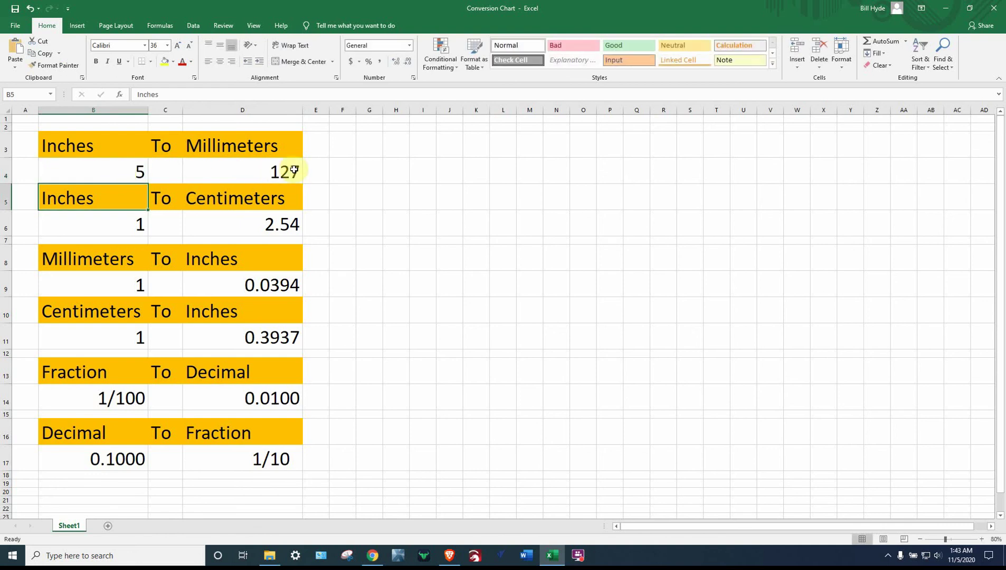
{"action": "left_click", "coordinate": [125, 180]}
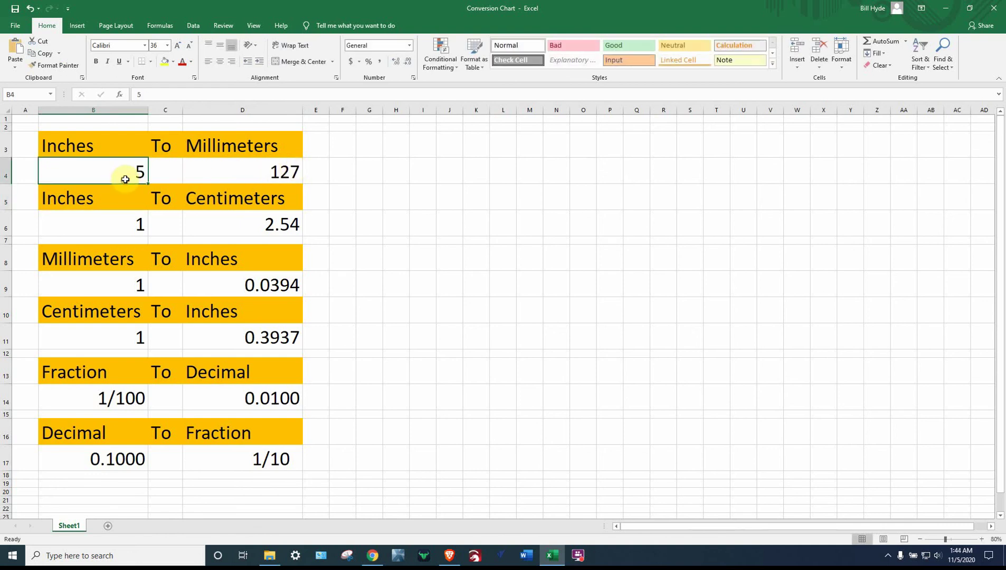
{"action": "type", "text": "1"}
{"action": "key", "text": "Return"}
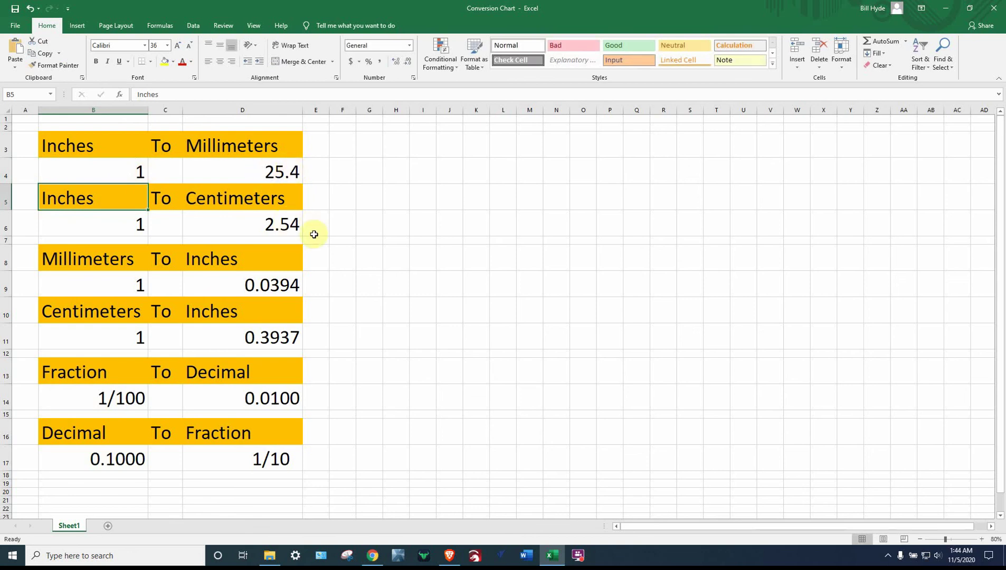
Compare the inches-to-centimeters formula in D6 with the one in D4, and examine the to-inches formulas in D9 and D11
{"action": "left_click", "coordinate": [90, 230]}
{"action": "left_click", "coordinate": [246, 226]}
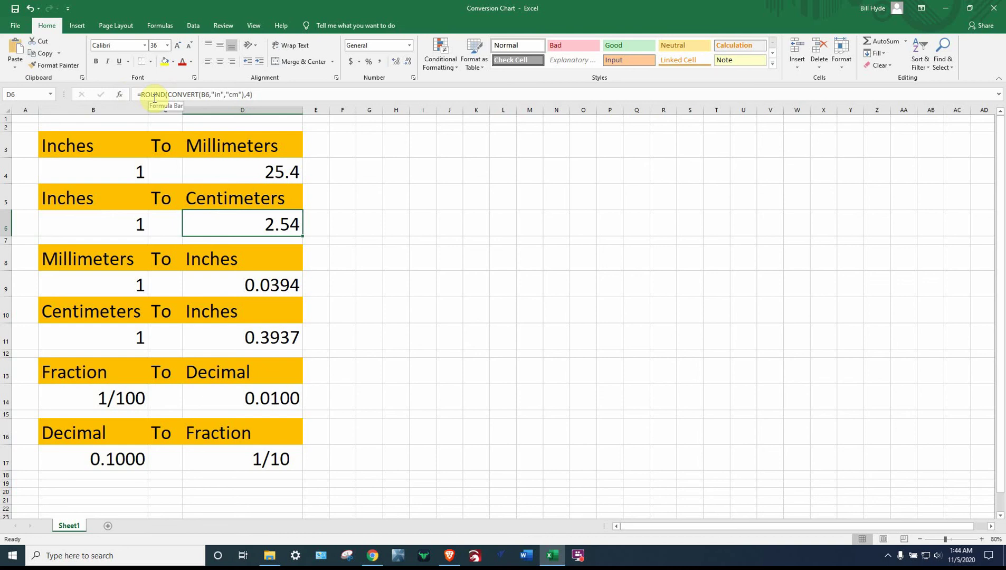
{"action": "left_click", "coordinate": [222, 171]}
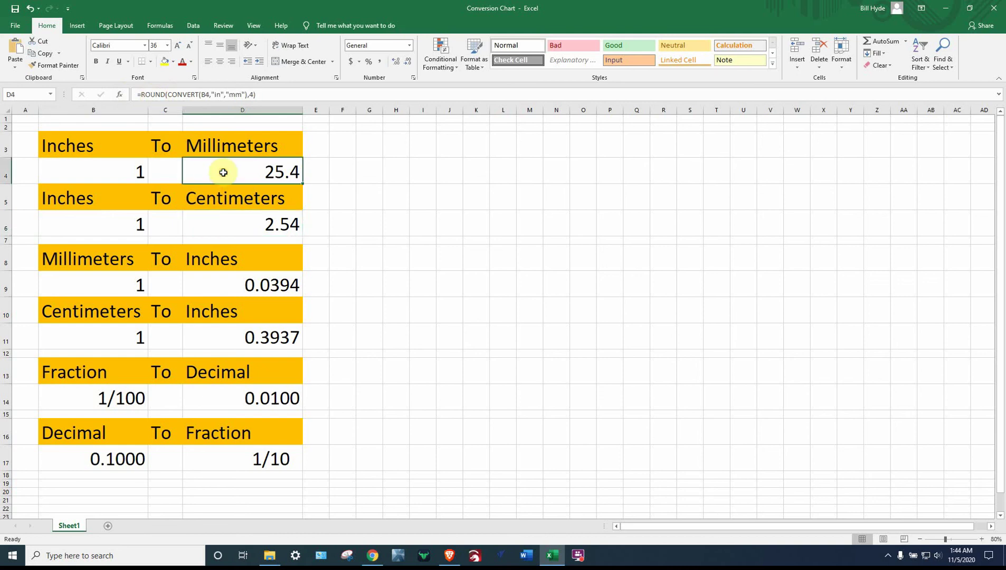
{"action": "left_click", "coordinate": [224, 238]}
{"action": "left_click", "coordinate": [232, 220]}
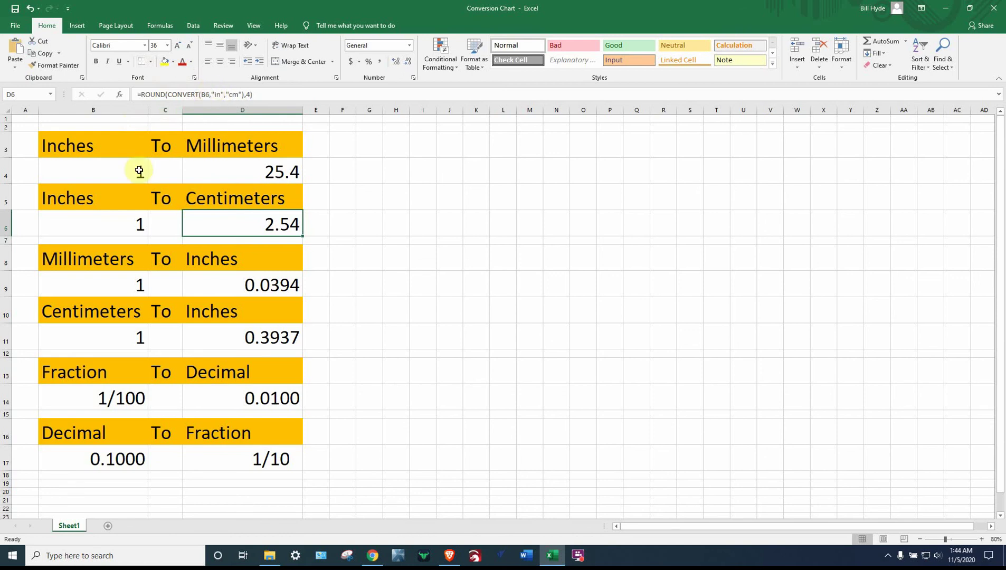
{"action": "left_click", "coordinate": [95, 227]}
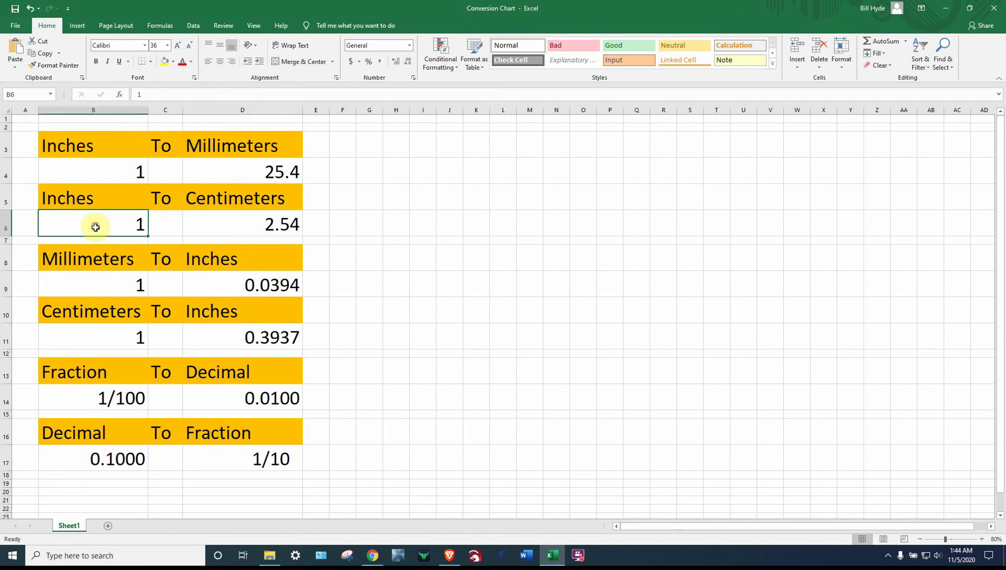
{"action": "left_click", "coordinate": [200, 219]}
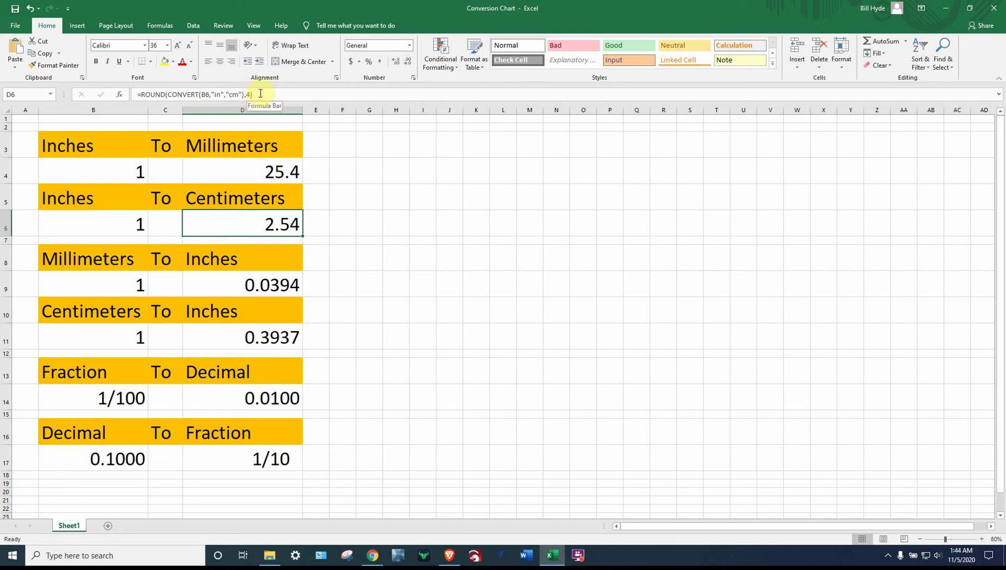
{"action": "left_click", "coordinate": [215, 282]}
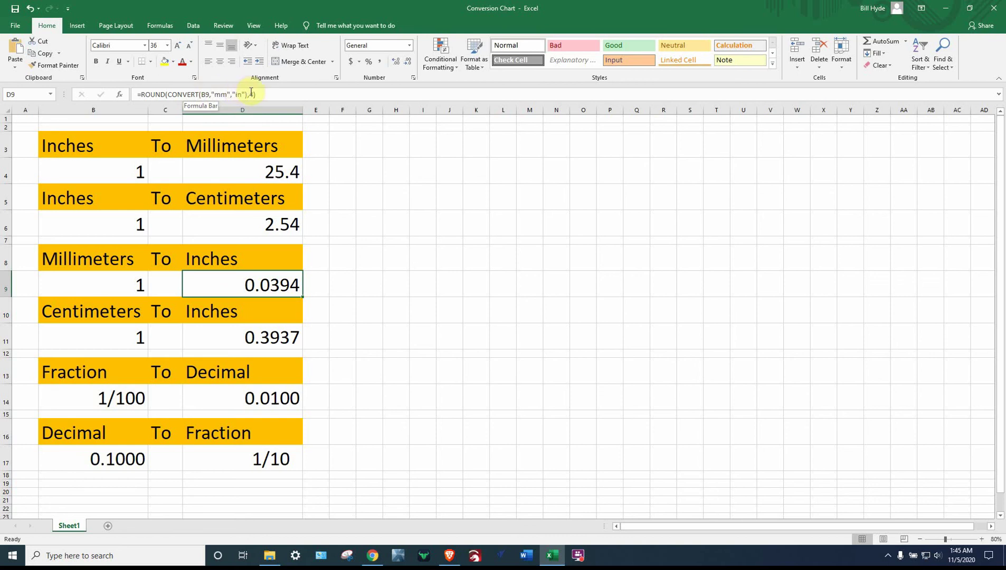
{"action": "left_click", "coordinate": [230, 336]}
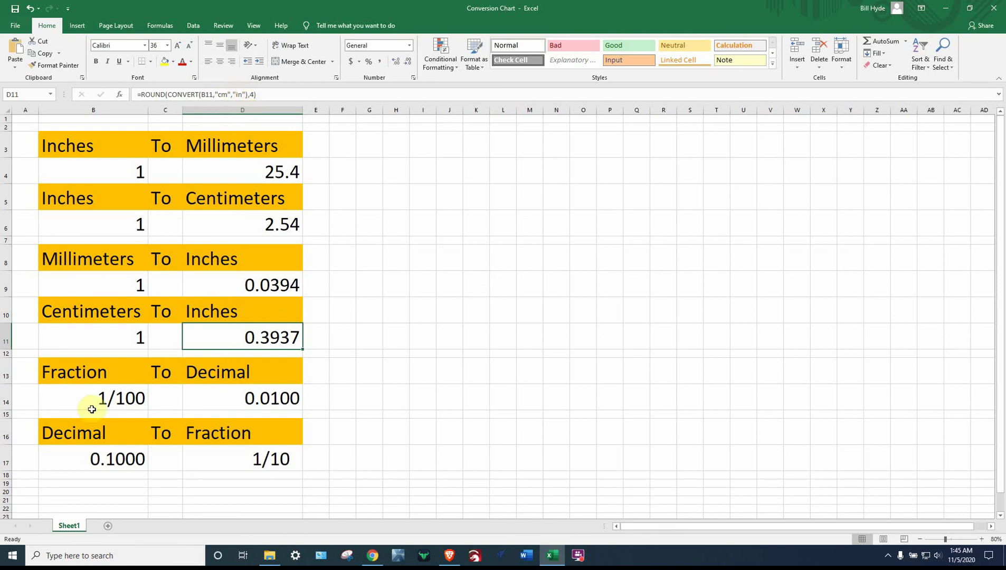
Review the fraction input in B14 and confirm the Number format with 4 decimal places for its decimal result in D14
{"action": "left_click", "coordinate": [102, 396]}
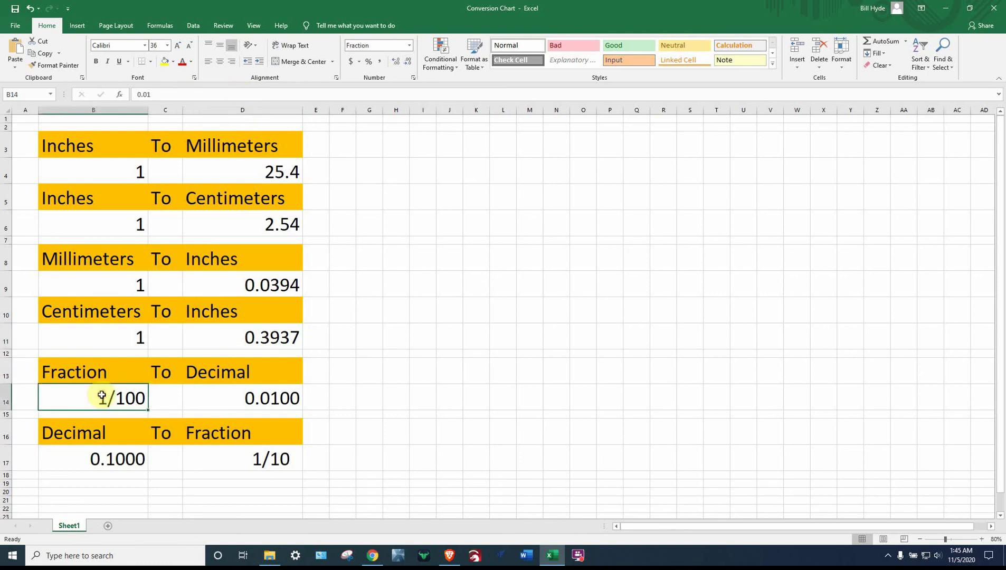
{"action": "left_click", "coordinate": [220, 391]}
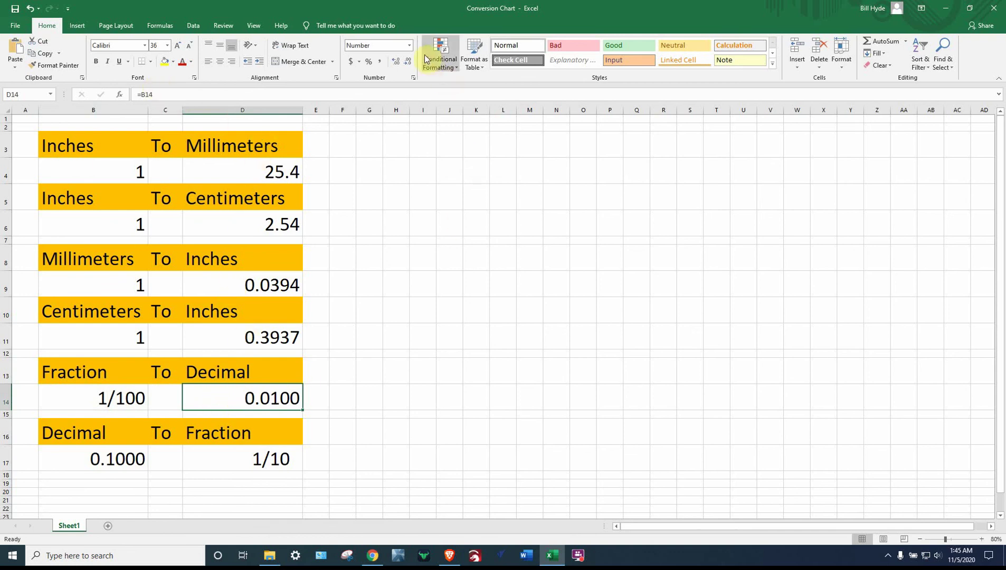
{"action": "left_click", "coordinate": [413, 78]}
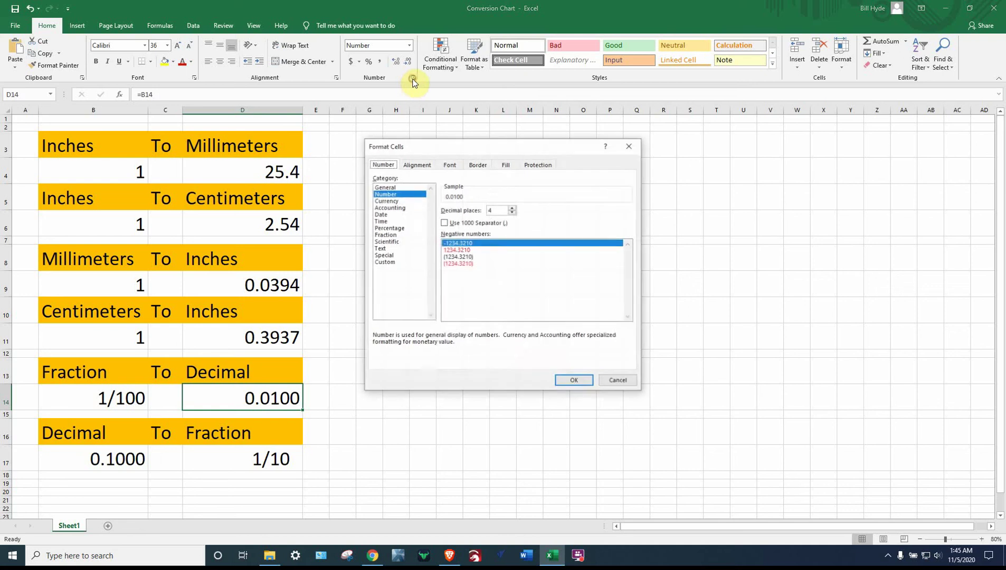
{"action": "left_click", "coordinate": [582, 381]}
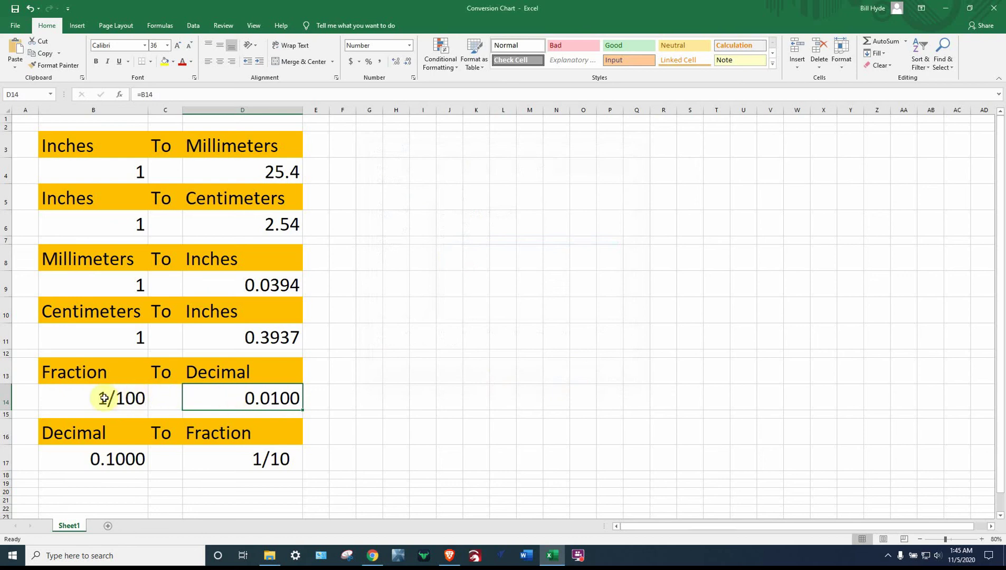
Test the fraction-to-decimal conversion by entering 5/634 in B14, and replace that input with 5/895
{"action": "left_click", "coordinate": [72, 402]}
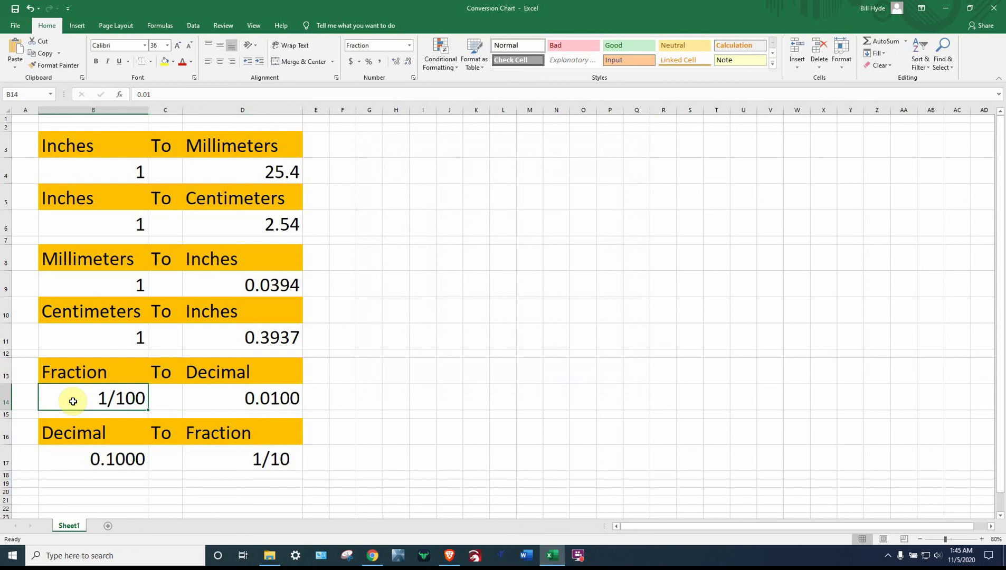
{"action": "type", "text": "5/634"}
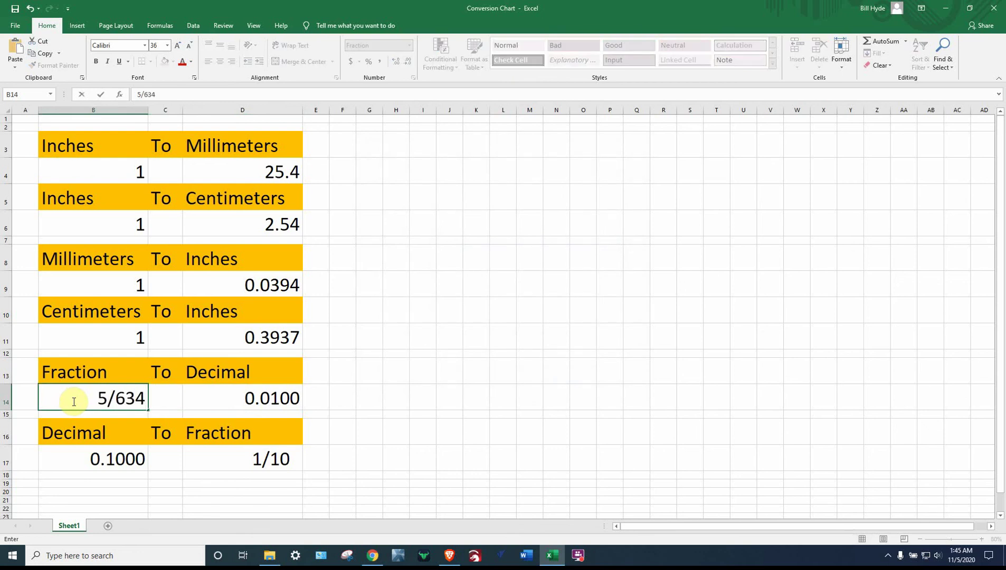
{"action": "key", "text": "Return"}
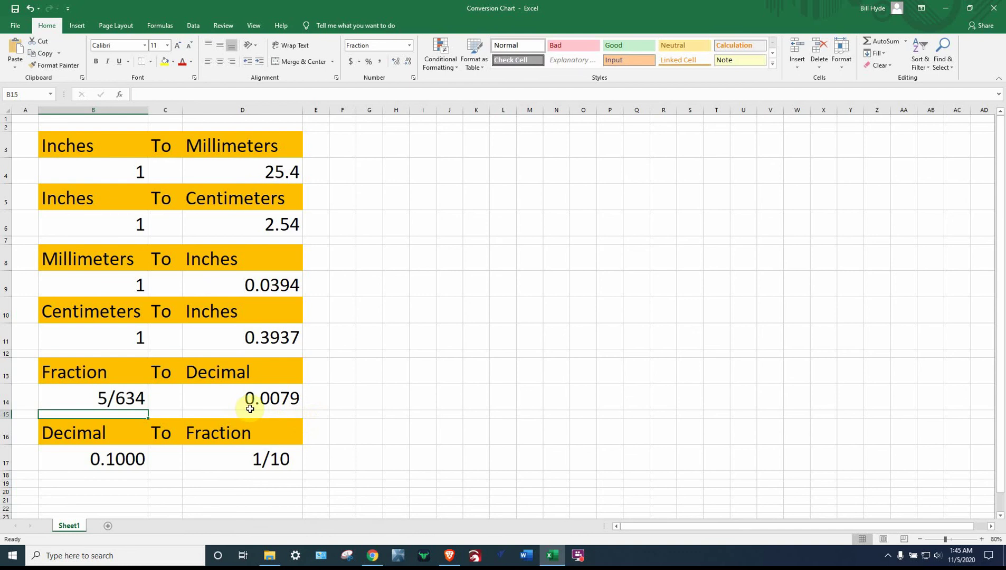
{"action": "left_click", "coordinate": [103, 394]}
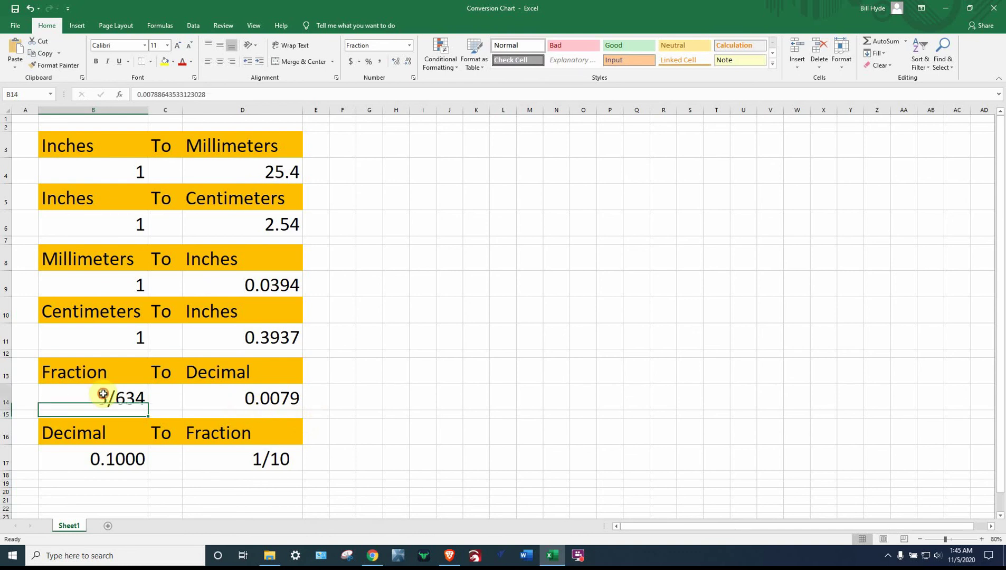
{"action": "type", "text": "5/"}
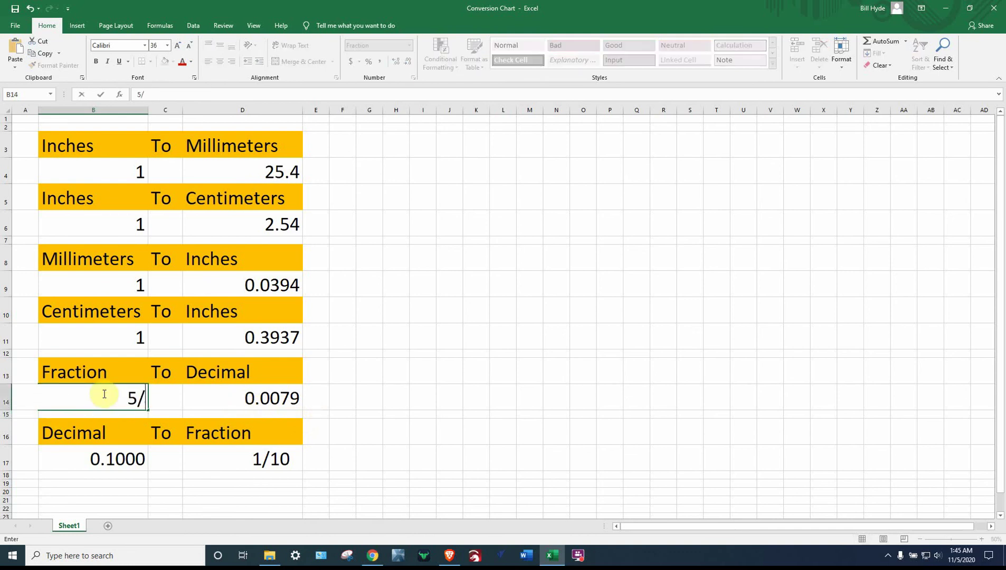
{"action": "type", "text": "895"}
{"action": "key", "text": "Return"}
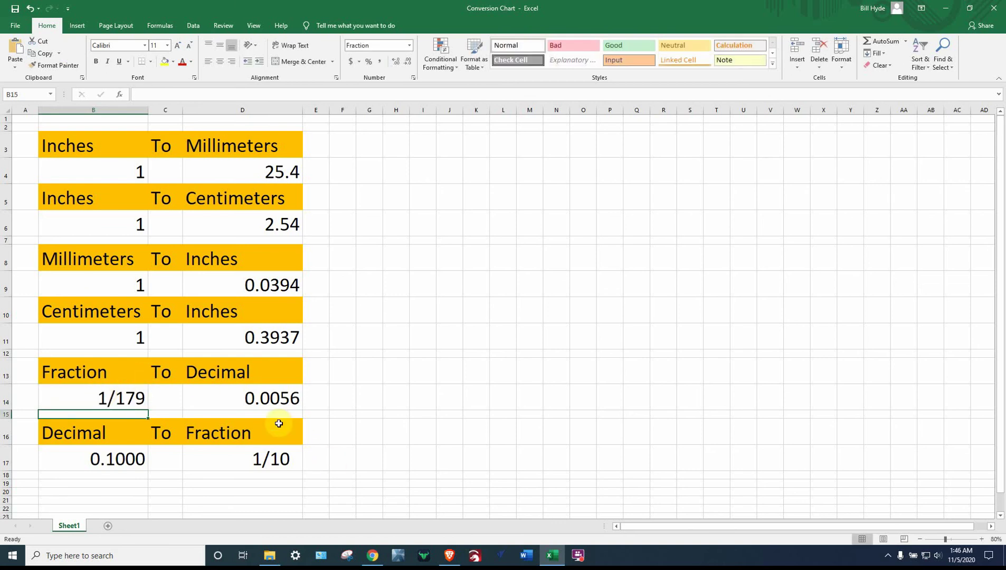
Review the decimal input in B17 and confirm the Fraction format with up to three digits for its result in D17
{"action": "left_click", "coordinate": [79, 465]}
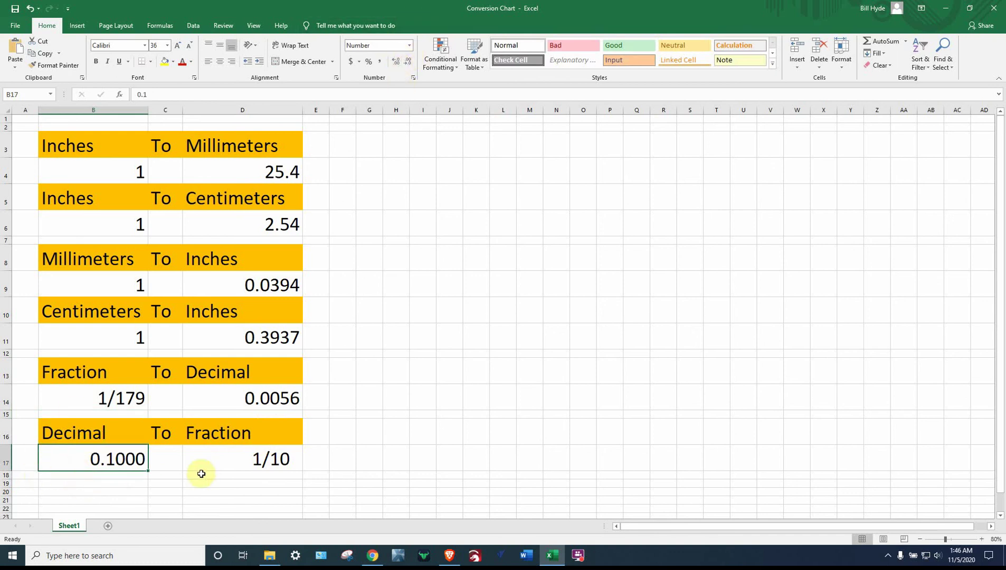
{"action": "left_click", "coordinate": [226, 462]}
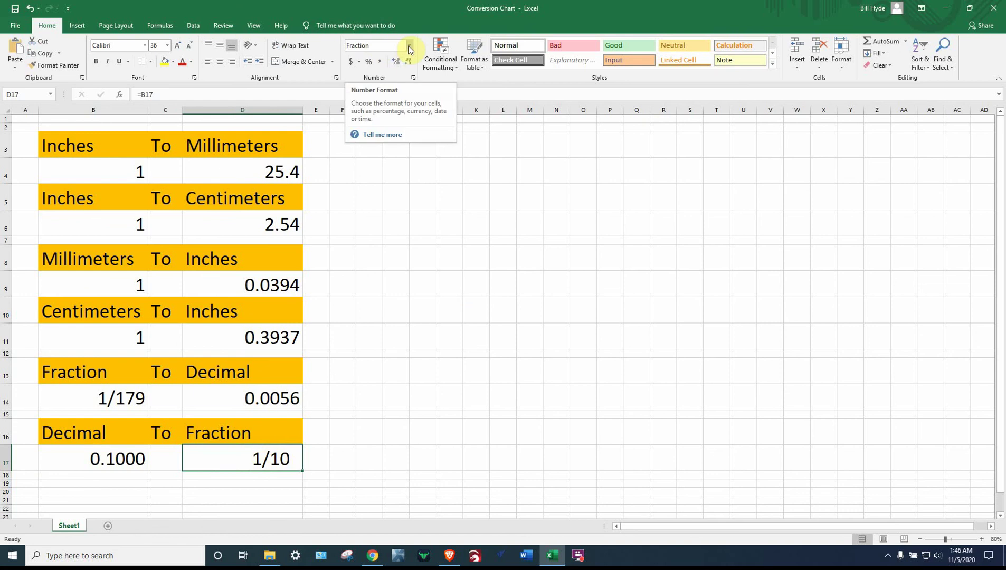
{"action": "left_click", "coordinate": [413, 77]}
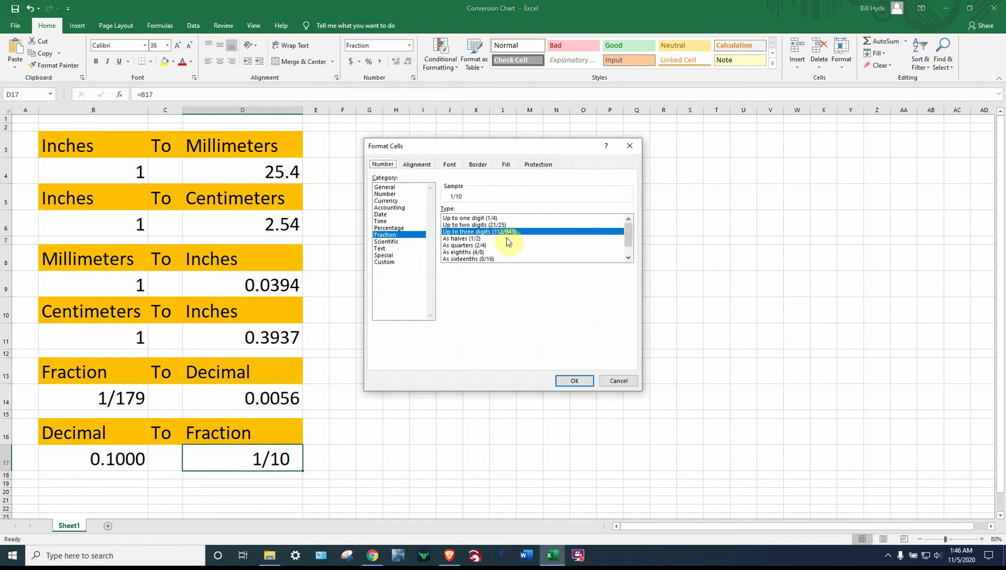
{"action": "left_click", "coordinate": [574, 380]}
Test the decimal-to-fraction conversion by entering .25 in B17, and move the selection to an empty cell outside the chart
{"action": "left_click", "coordinate": [122, 464]}
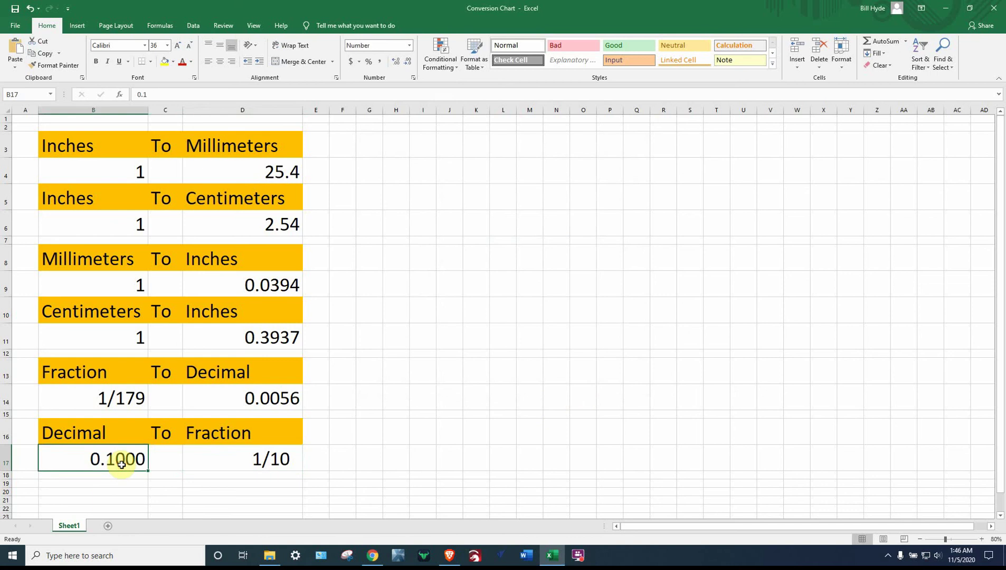
{"action": "type", "text": ".25"}
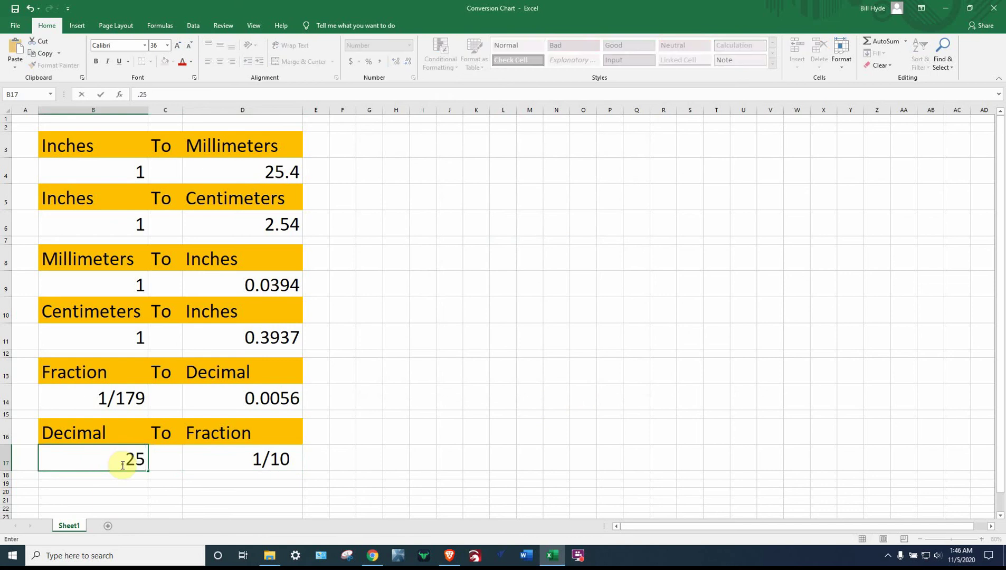
{"action": "key", "text": "Return"}
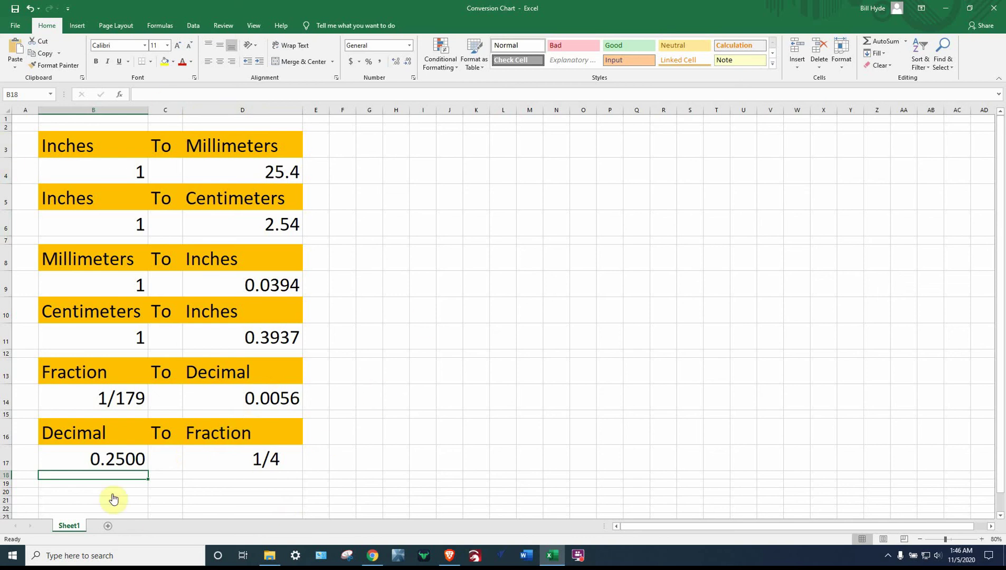
{"action": "left_click", "coordinate": [99, 458]}
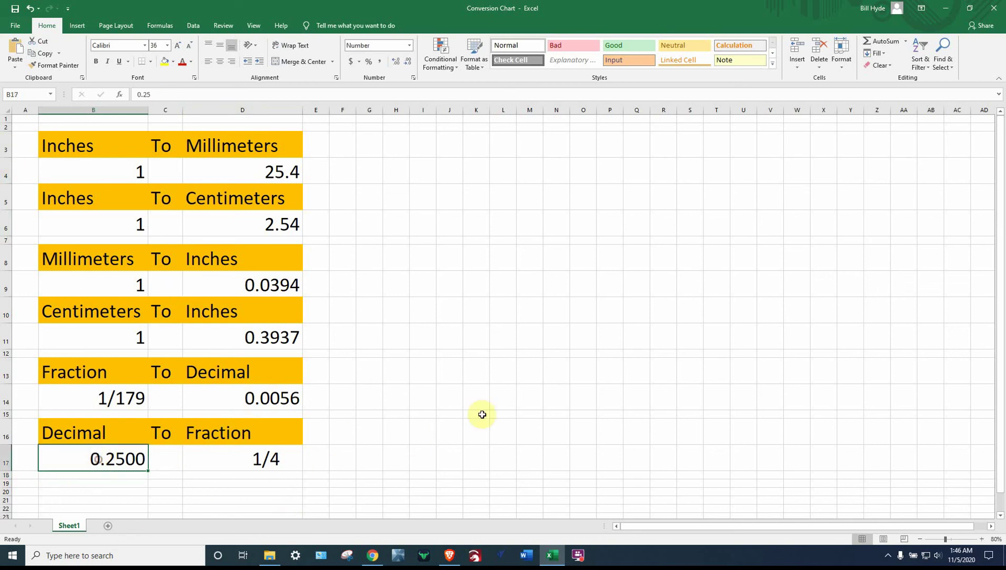
{"action": "left_click", "coordinate": [416, 331]}
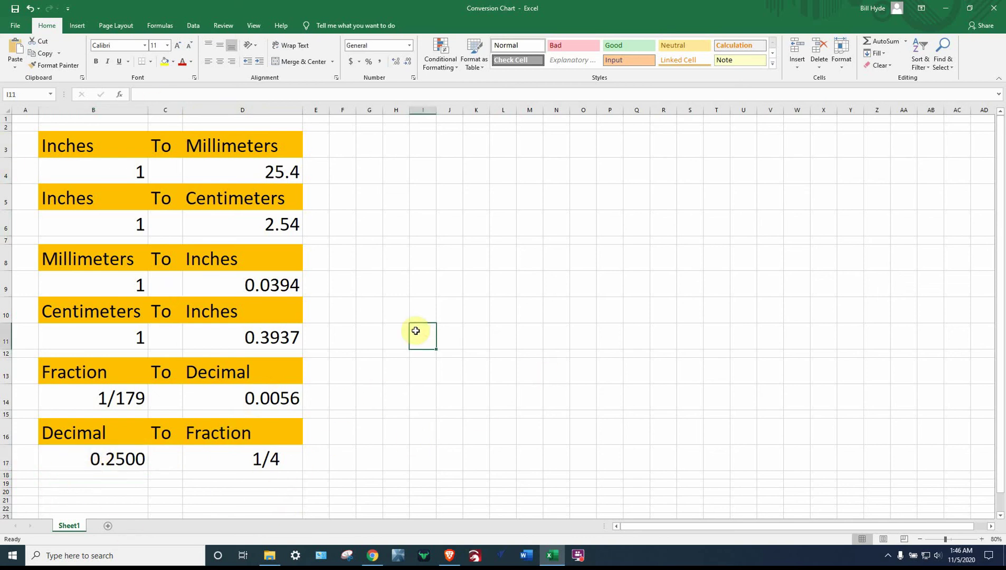